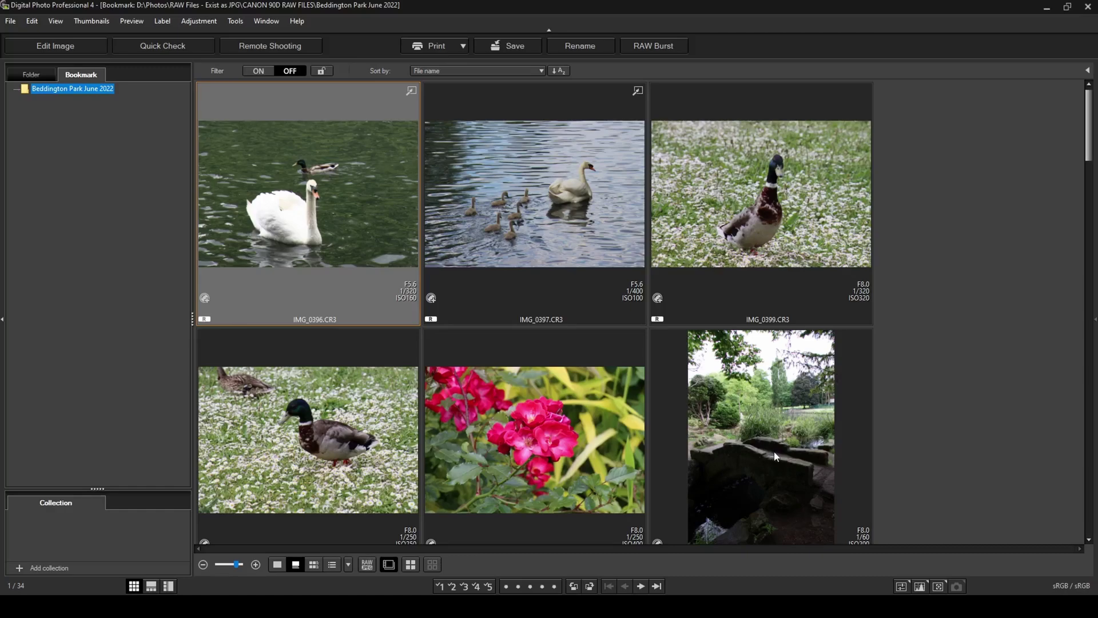
Open the stone bridge photo IMG_0403.CR3 in the Edit Image window.
click(767, 400)
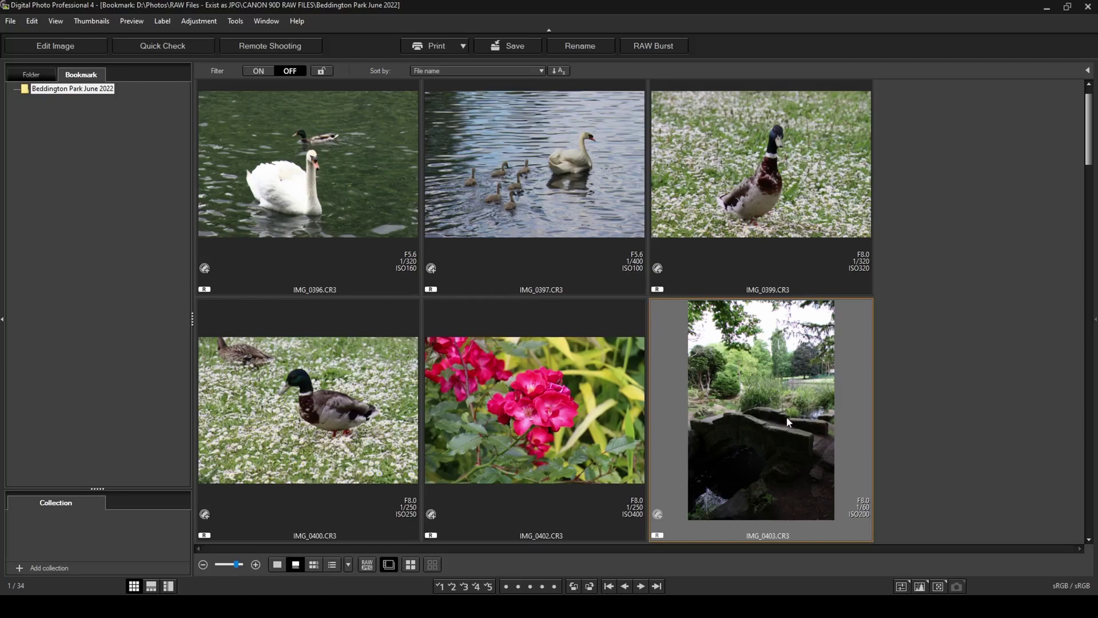
click(73, 45)
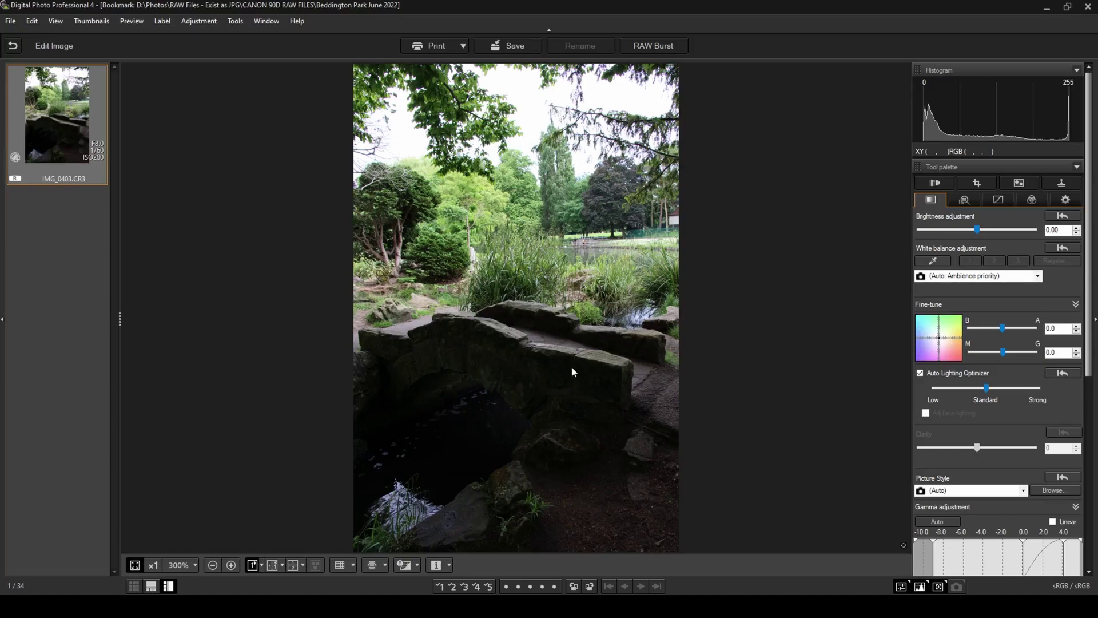
click(979, 231)
drag(980, 233, 993, 231)
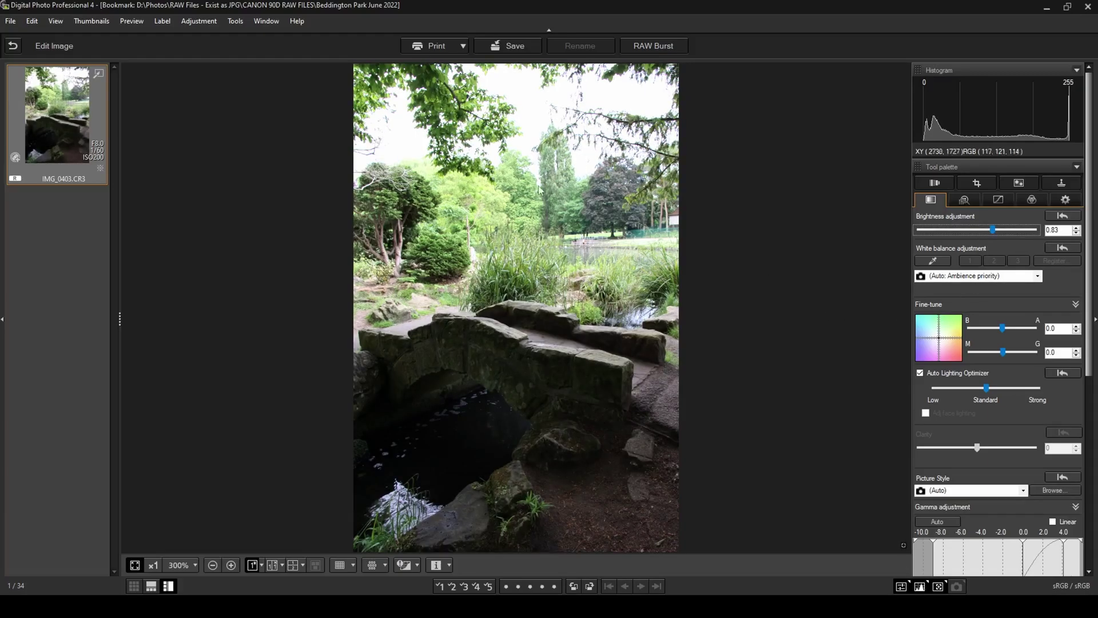
drag(1010, 229, 1018, 230)
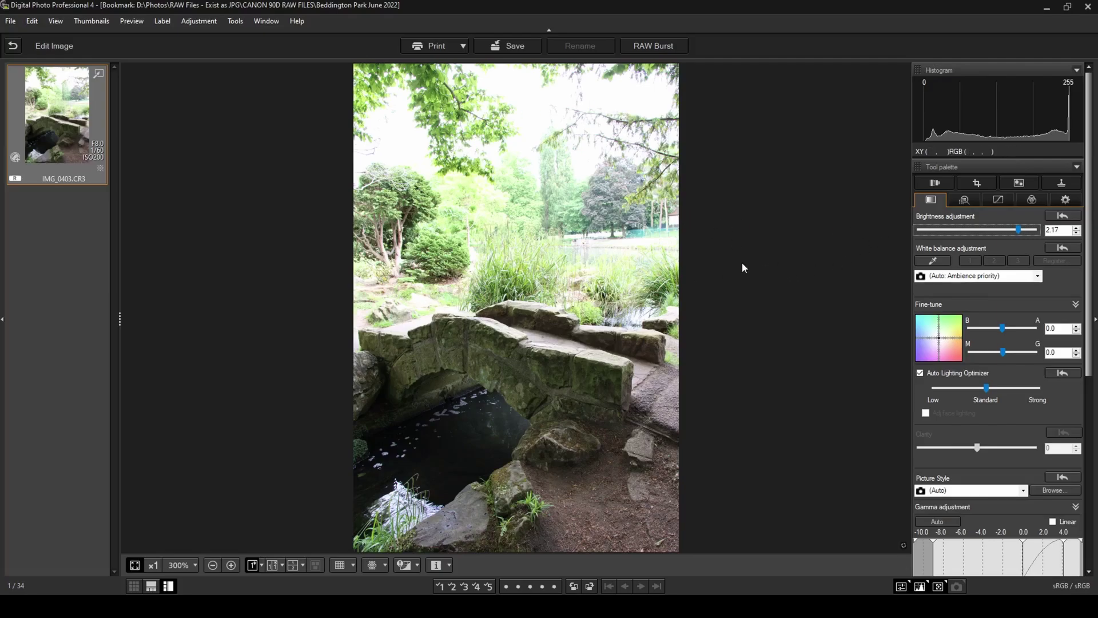
click(1061, 216)
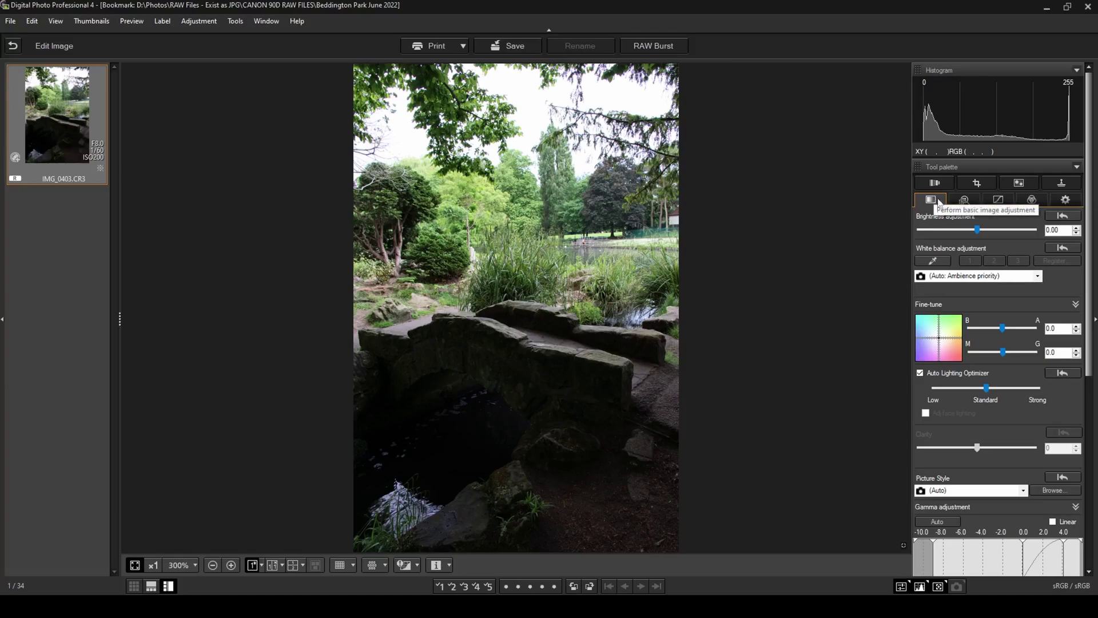
In the Advanced settings, raise Shadow to 5.0 and lower Highlight to -5.0.
drag(1090, 223, 1093, 447)
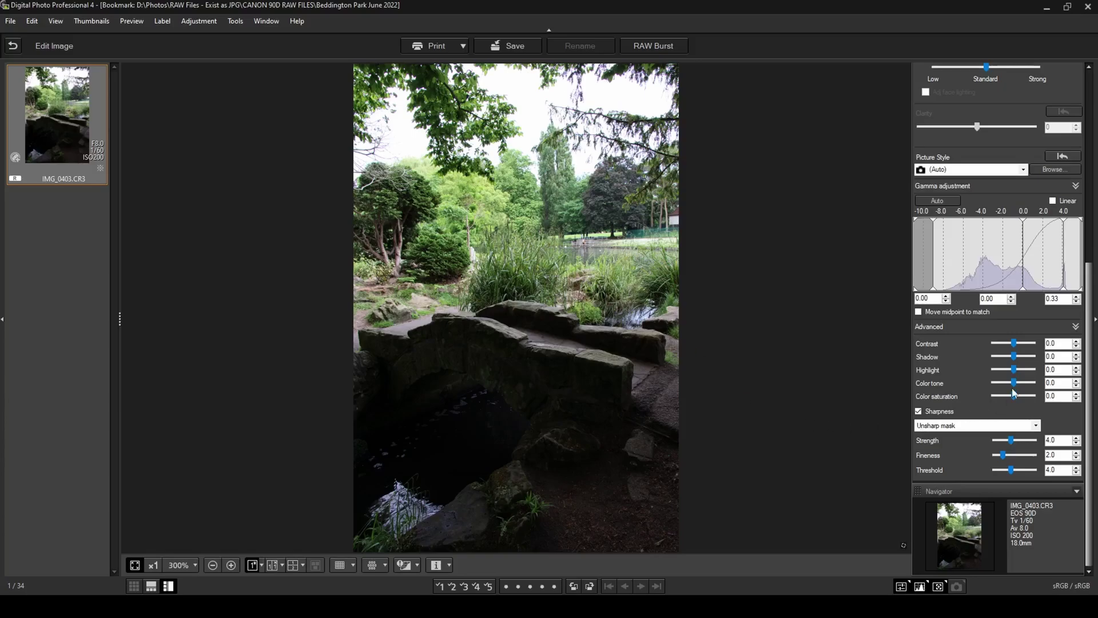
click(1014, 357)
drag(1015, 357, 1034, 357)
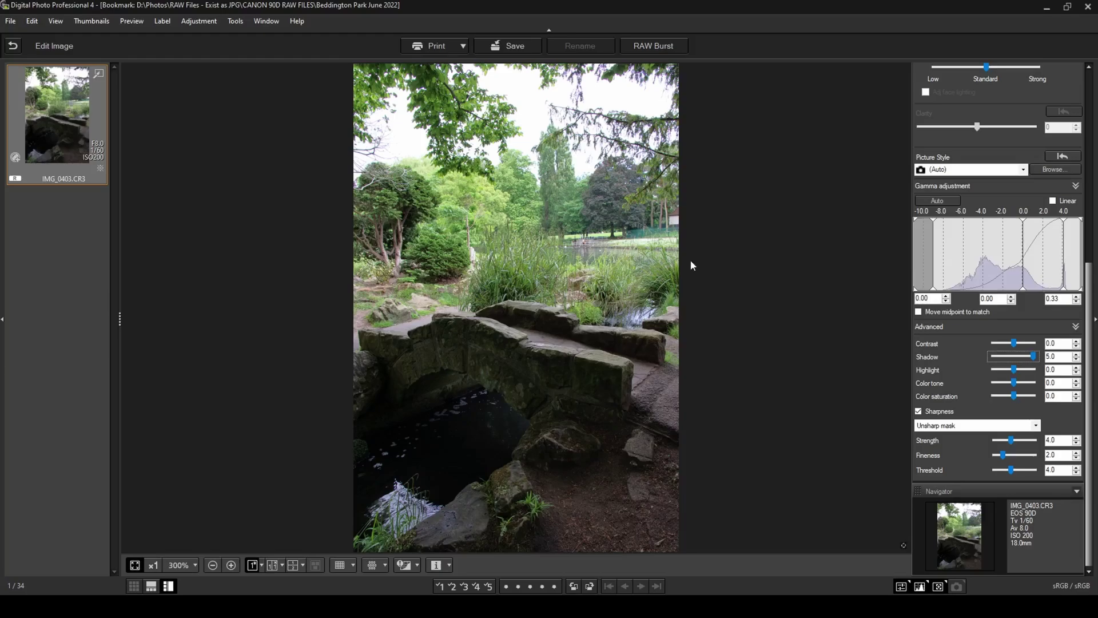
drag(1014, 370, 994, 370)
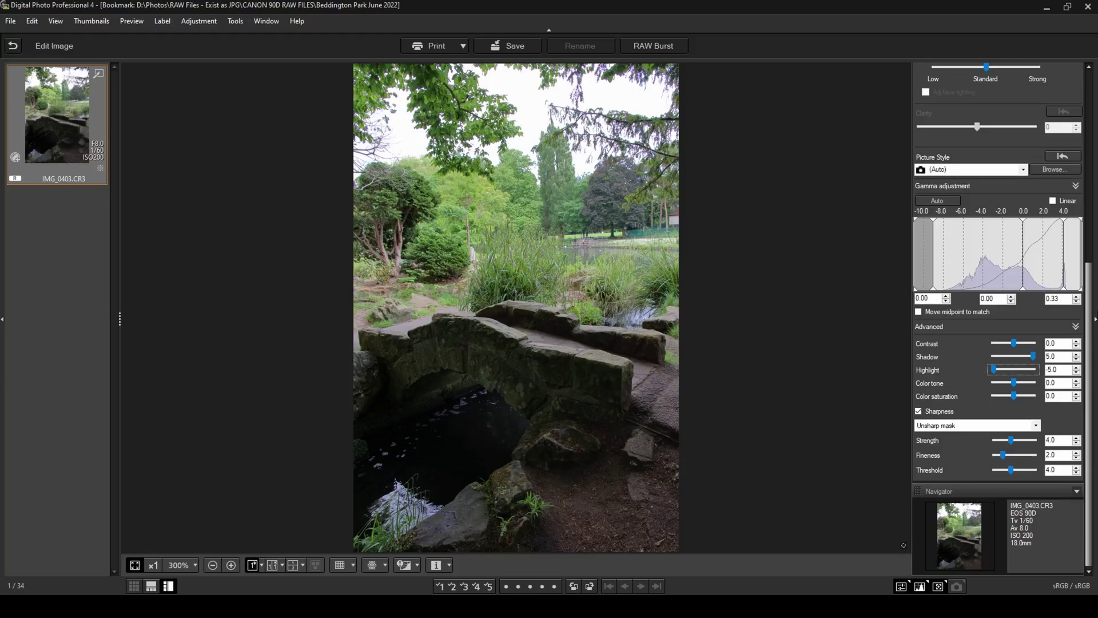
drag(1094, 315, 1094, 150)
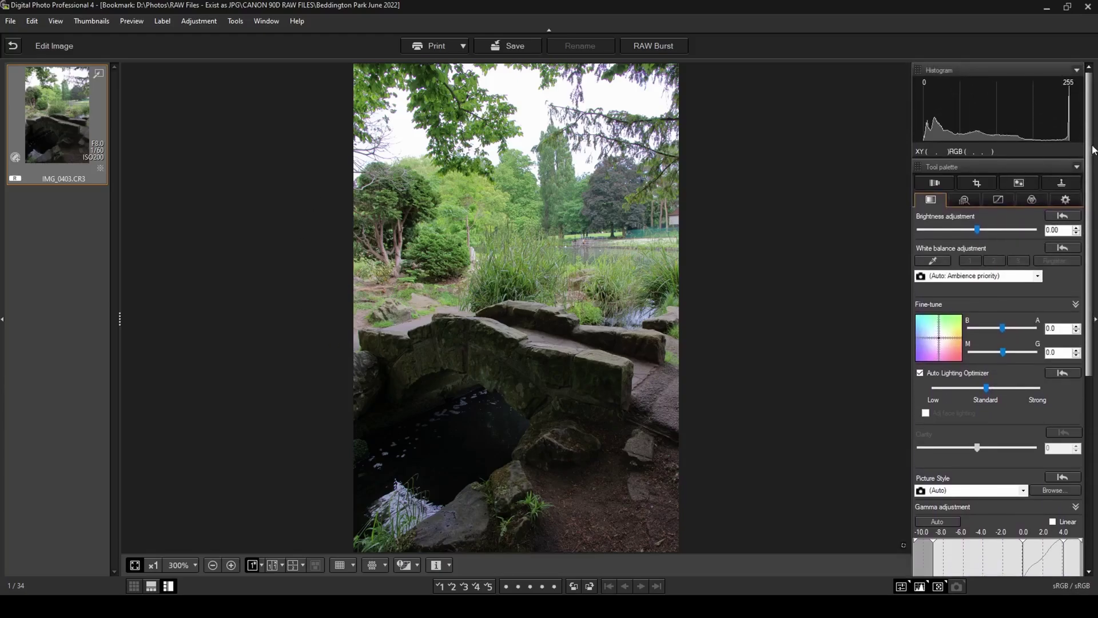
Show the Luminance tone curve and place a first midtone point on it.
click(1004, 201)
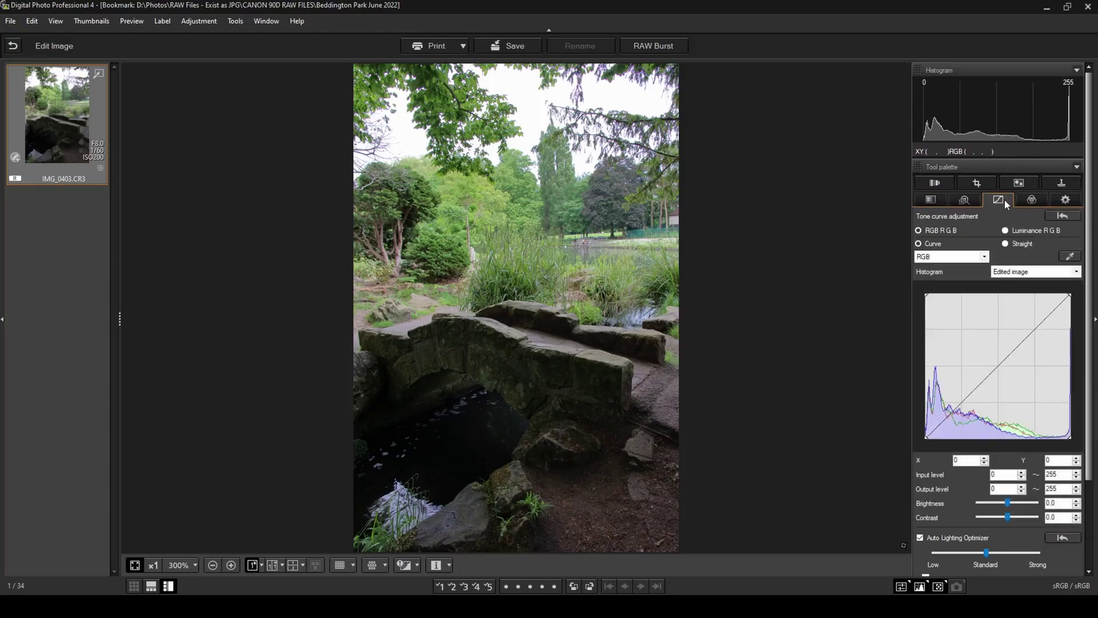
click(1007, 231)
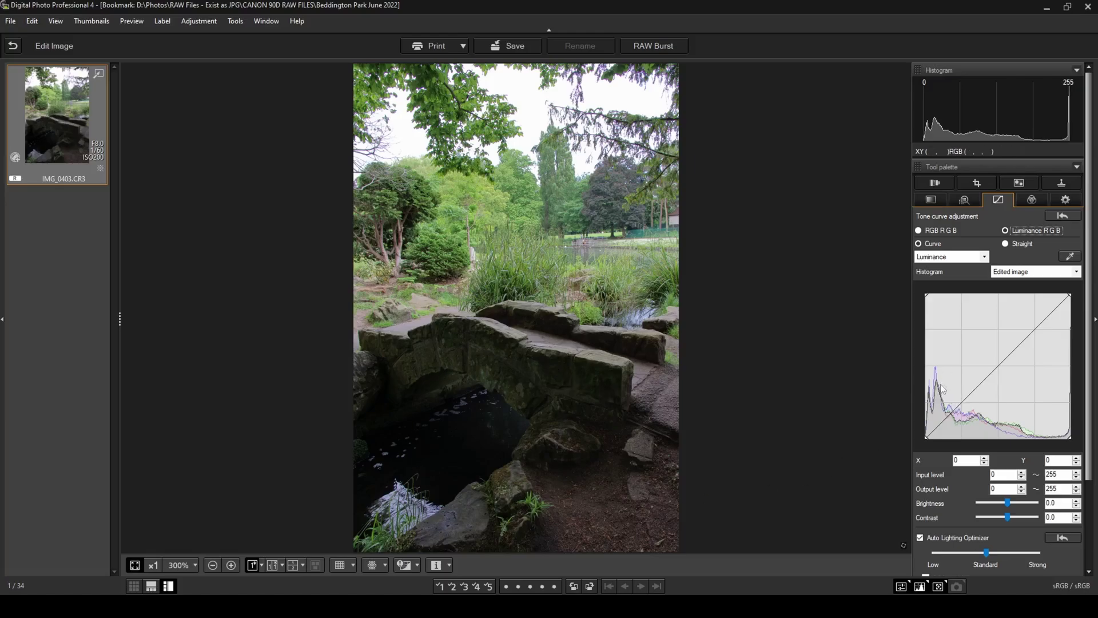
click(965, 399)
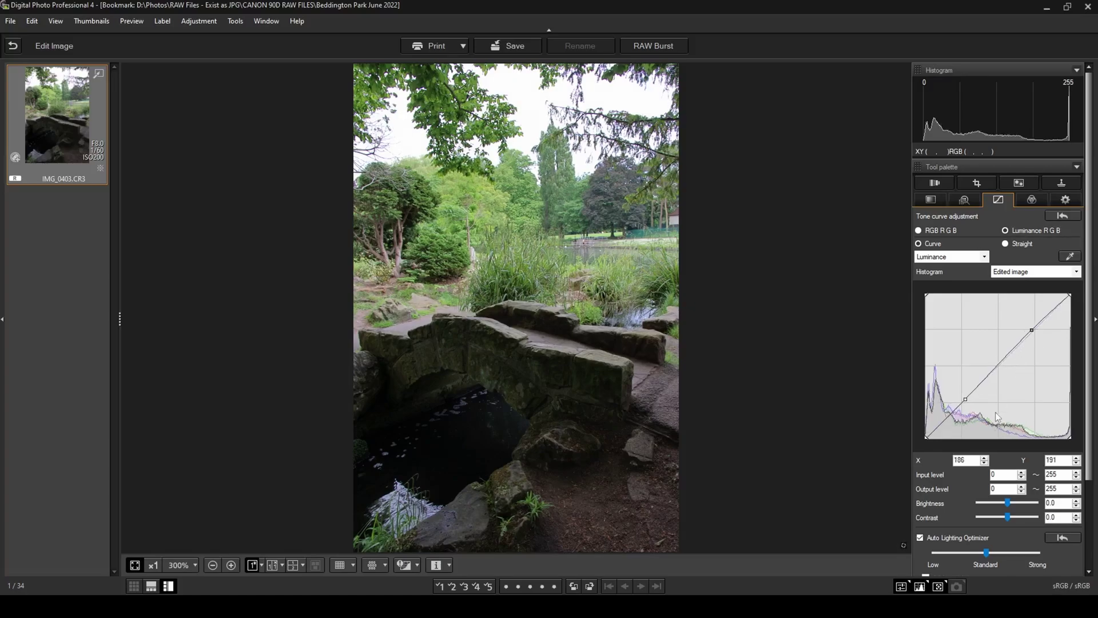
Lift the Luminance curve's dark end to 24→47, deleting the extra midtone and bright-end points.
click(1032, 330)
click(943, 420)
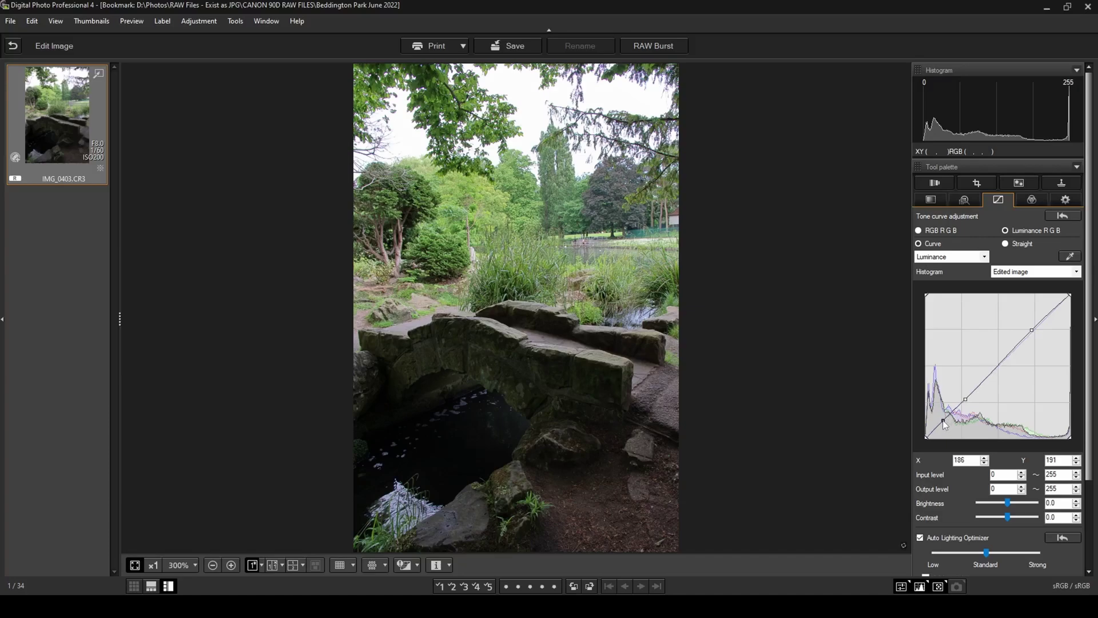
drag(944, 424, 943, 421)
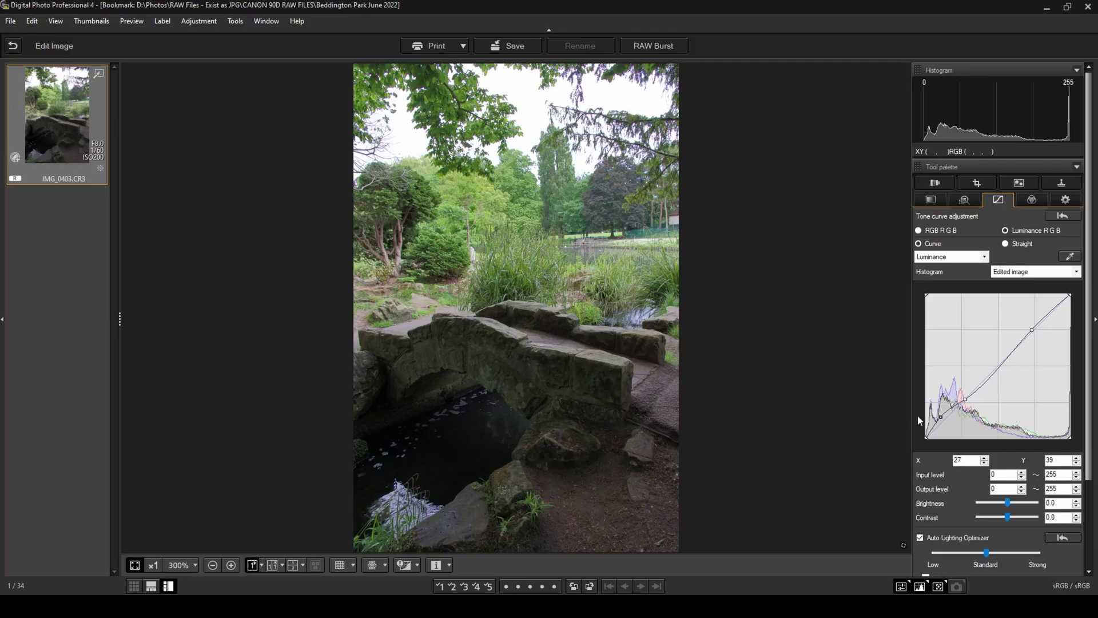
drag(939, 416, 939, 412)
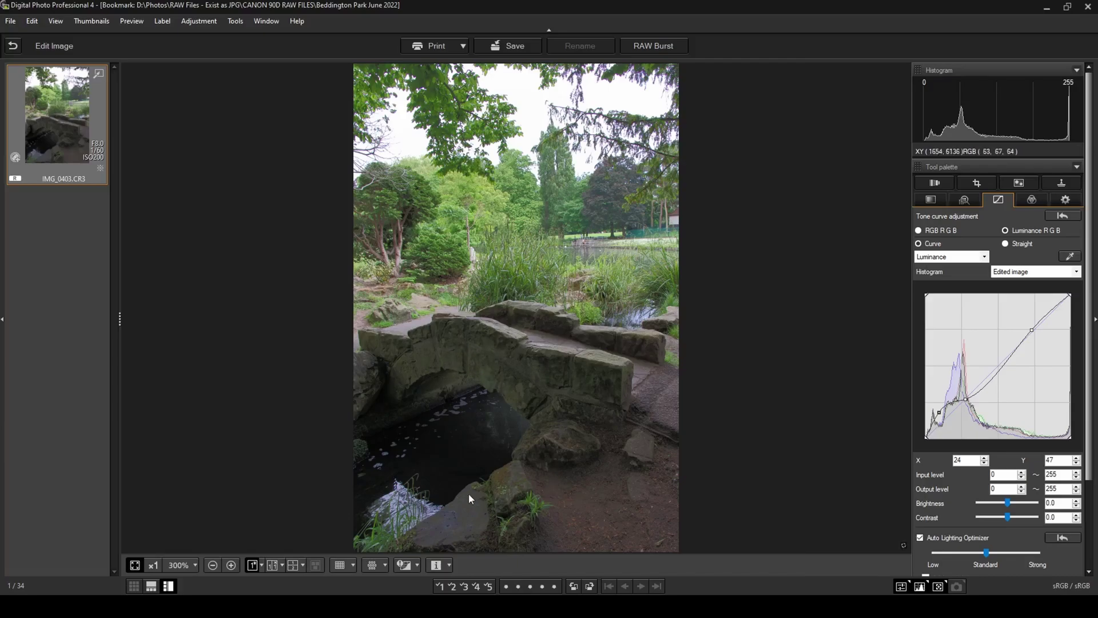
click(1051, 322)
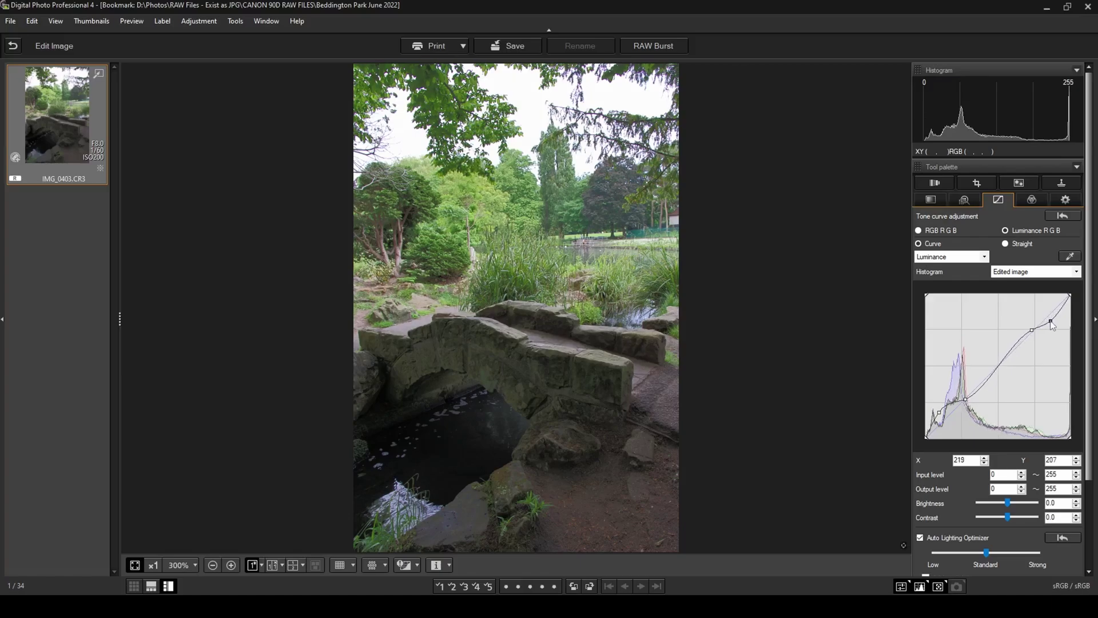
drag(1002, 386, 1004, 359)
double_click(1004, 359)
double_click(1050, 321)
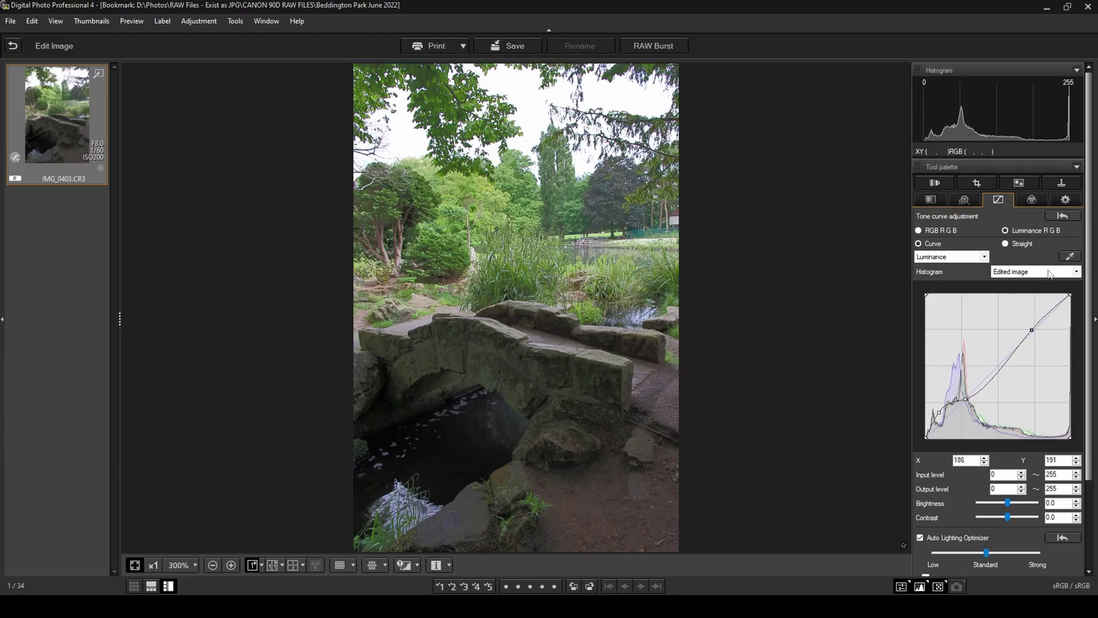
Reset the curve to RGB and lift it through points near 27/40 and 112/113.
click(1055, 215)
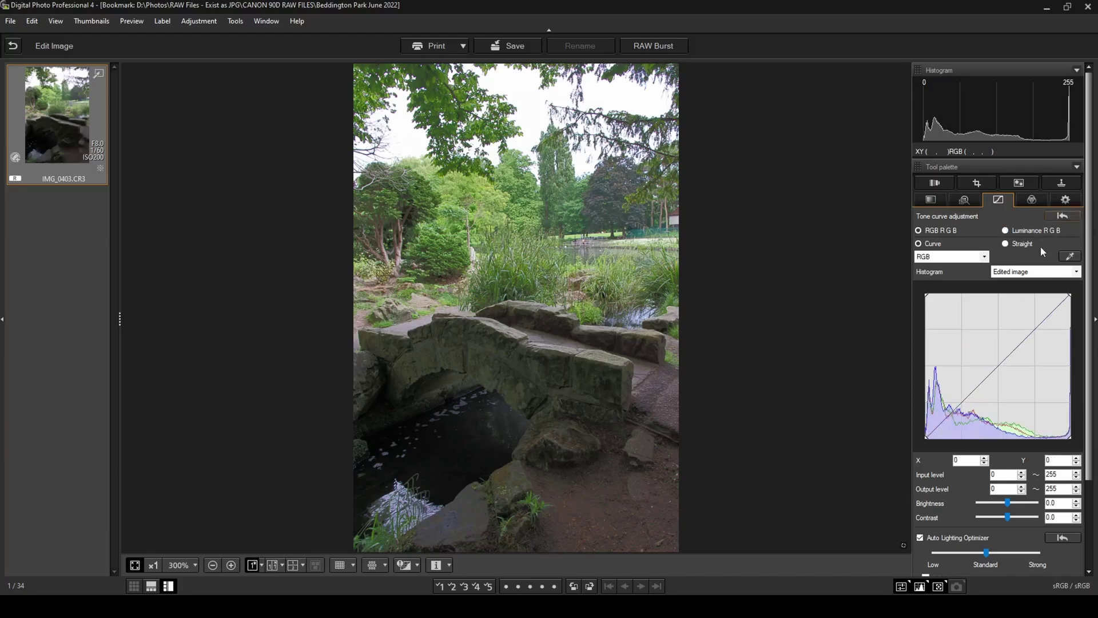
click(956, 408)
click(942, 420)
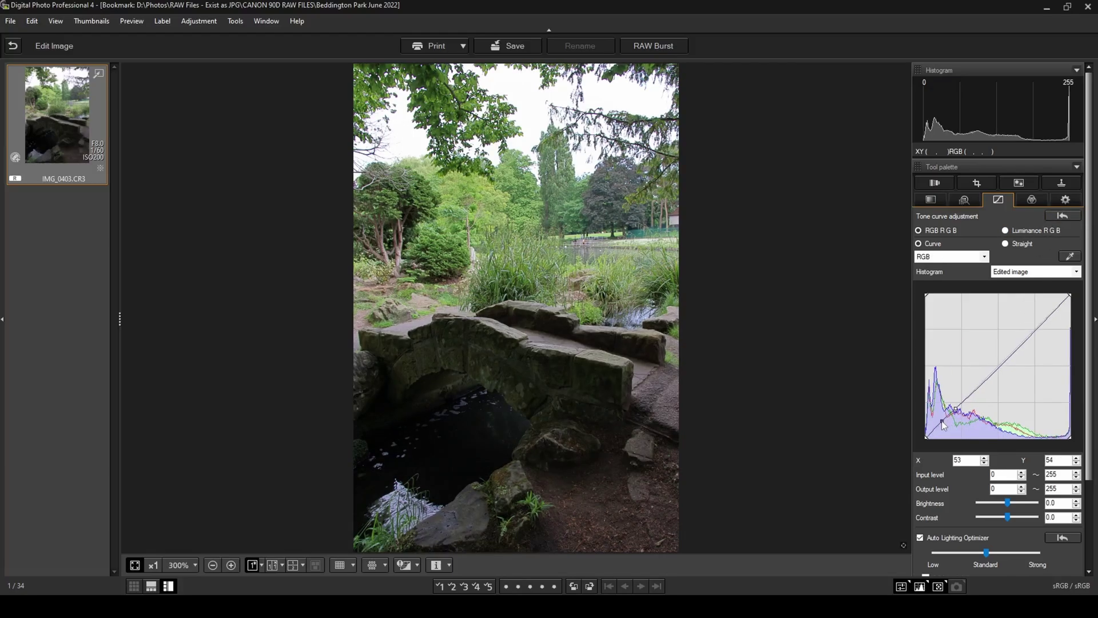
drag(942, 422, 943, 419)
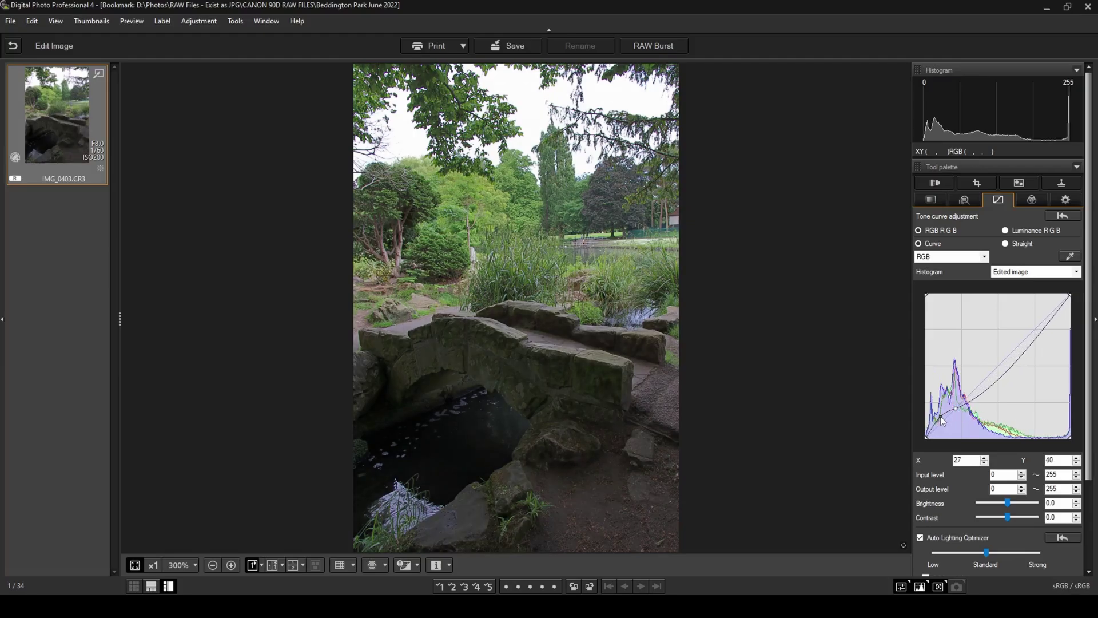
click(994, 382)
drag(994, 382, 991, 379)
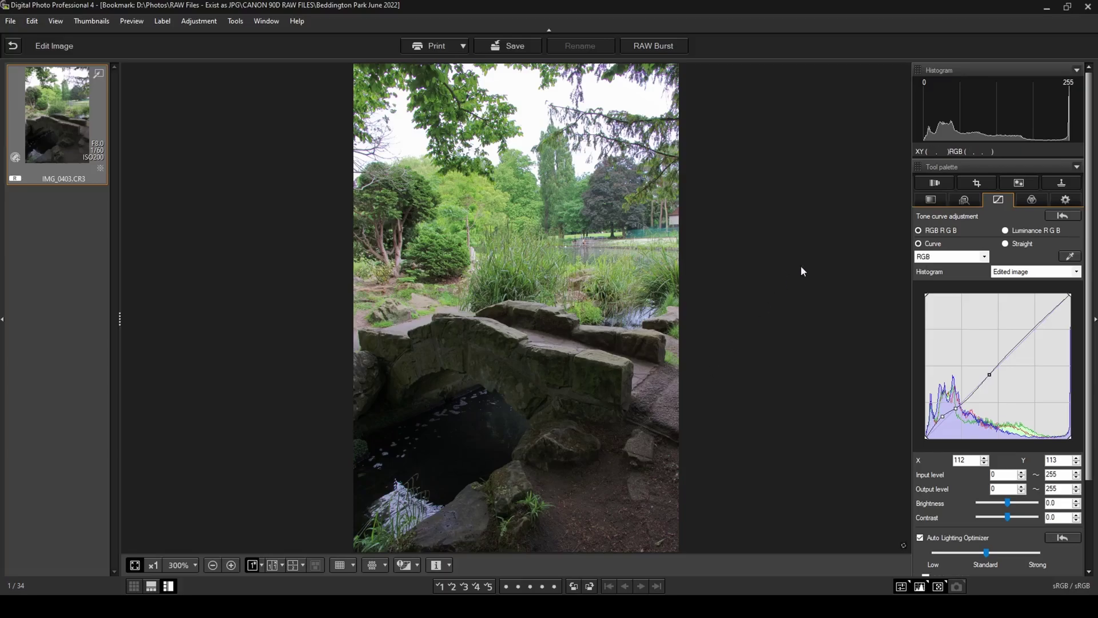
Set up an adjustment-area brush with brightness -100 and size 800.
click(1019, 183)
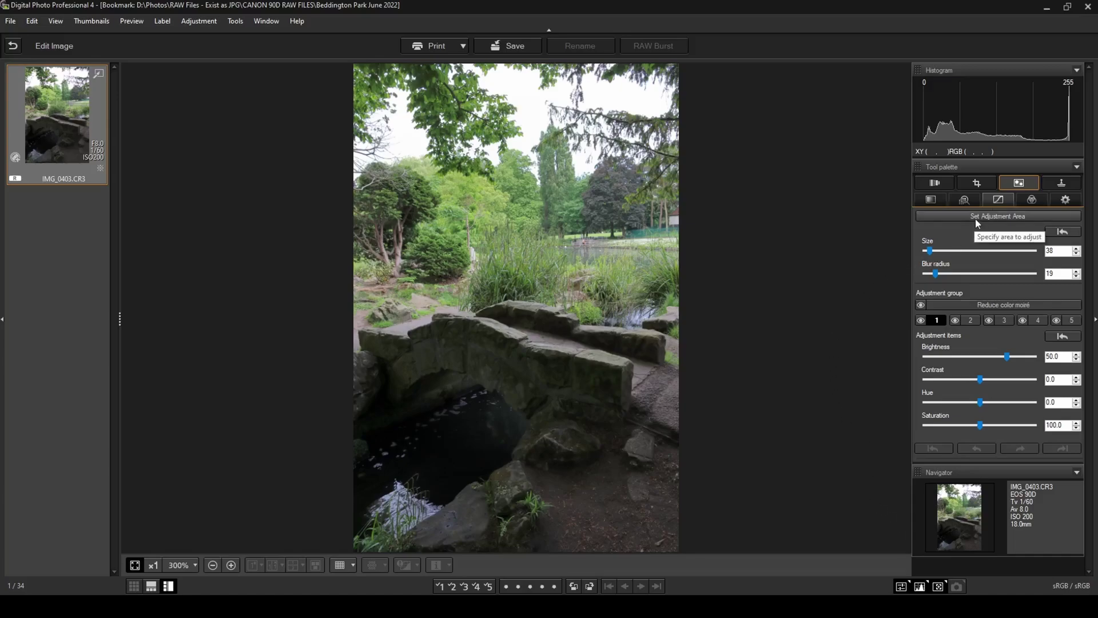
click(993, 217)
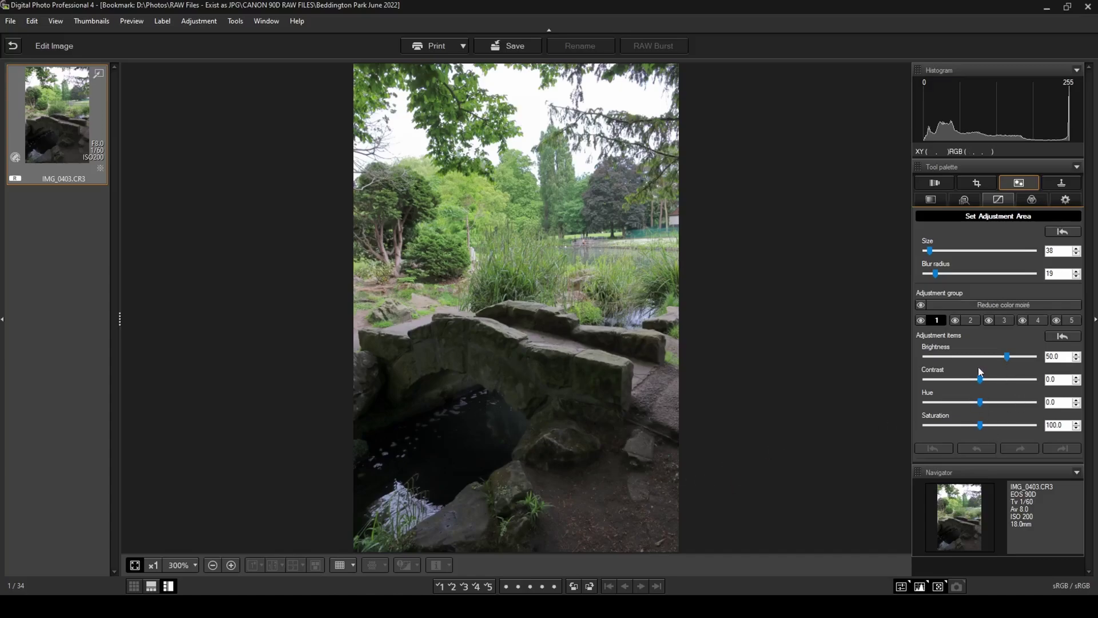
drag(1006, 358, 920, 358)
drag(929, 251, 1055, 255)
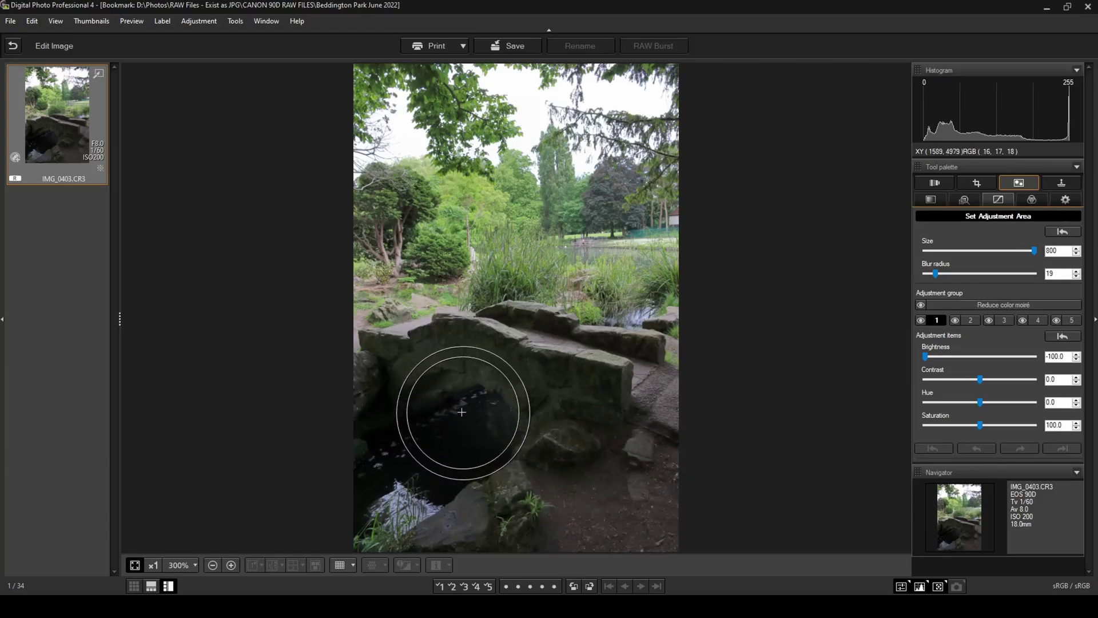
Paint the bridge arch, stones, left edge and dark rocks, reducing brush size to 417.
drag(400, 402, 452, 380)
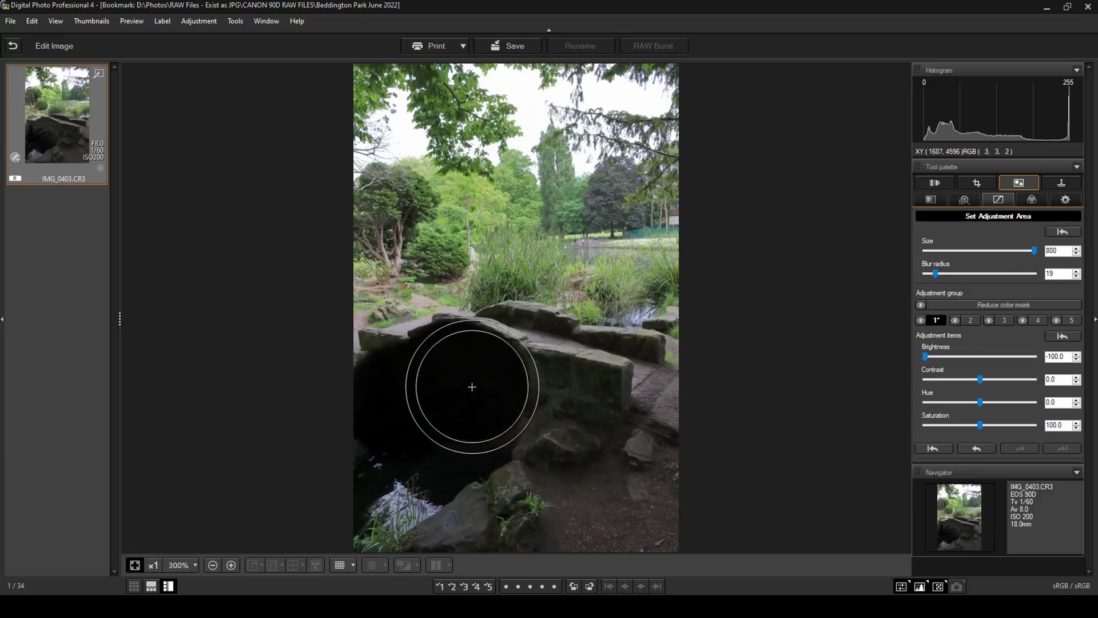
mouse_move(471, 385)
mouse_down()
mouse_move(512, 412)
mouse_move(590, 418)
mouse_move(602, 439)
mouse_move(632, 431)
mouse_move(634, 478)
mouse_move(645, 476)
mouse_move(639, 518)
mouse_move(537, 507)
mouse_move(489, 531)
mouse_up()
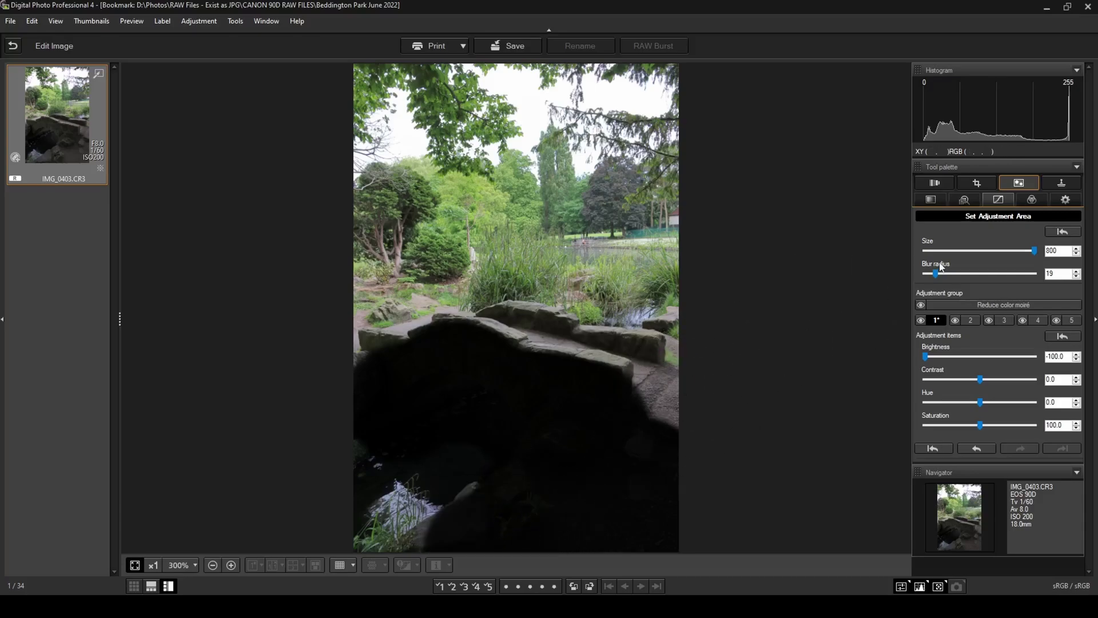
drag(1033, 250, 981, 252)
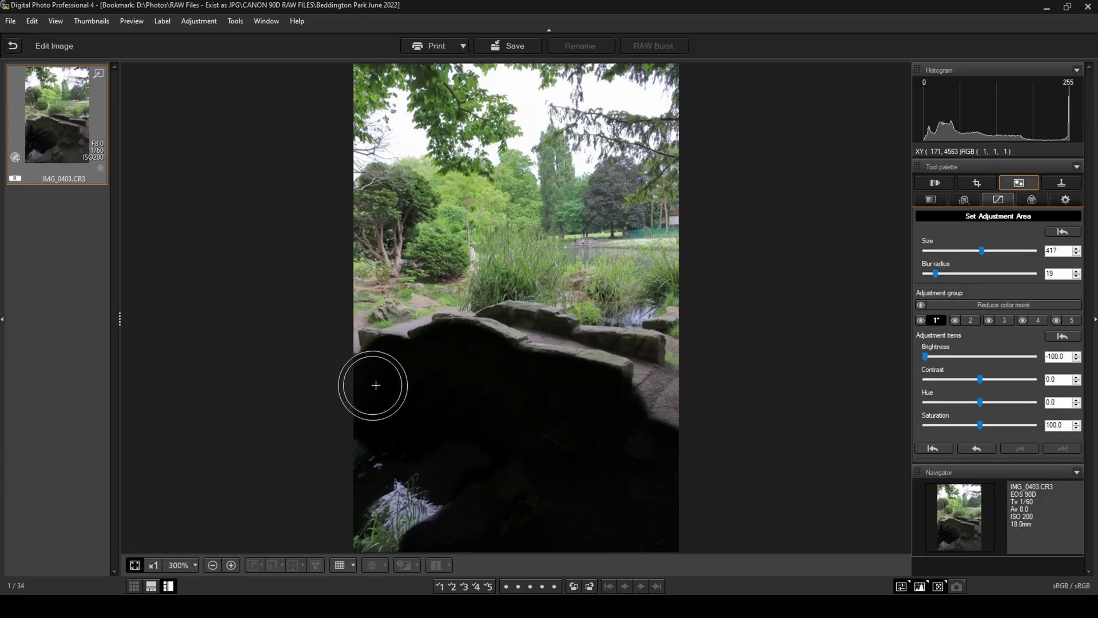
mouse_move(483, 444)
mouse_down()
mouse_move(358, 449)
mouse_move(352, 477)
mouse_up()
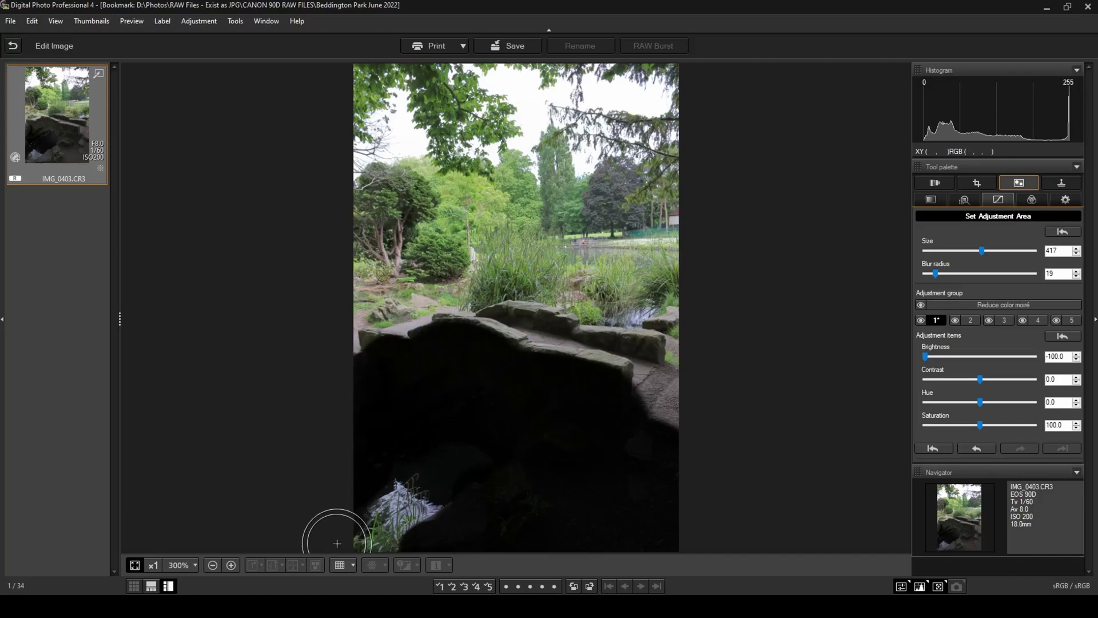
mouse_move(333, 510)
mouse_down()
mouse_move(405, 449)
mouse_move(449, 474)
mouse_move(510, 368)
mouse_move(591, 390)
mouse_move(595, 406)
mouse_up()
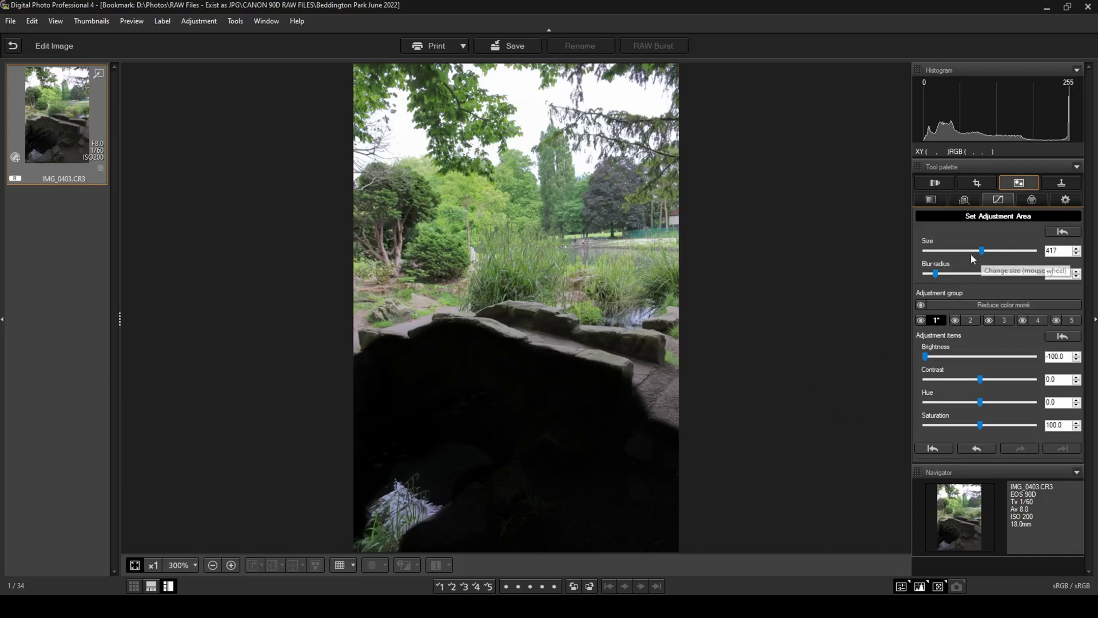
Refine the mask on the right-hand rock and bridge top, shrinking the brush from 196 to 22.
drag(982, 251, 952, 250)
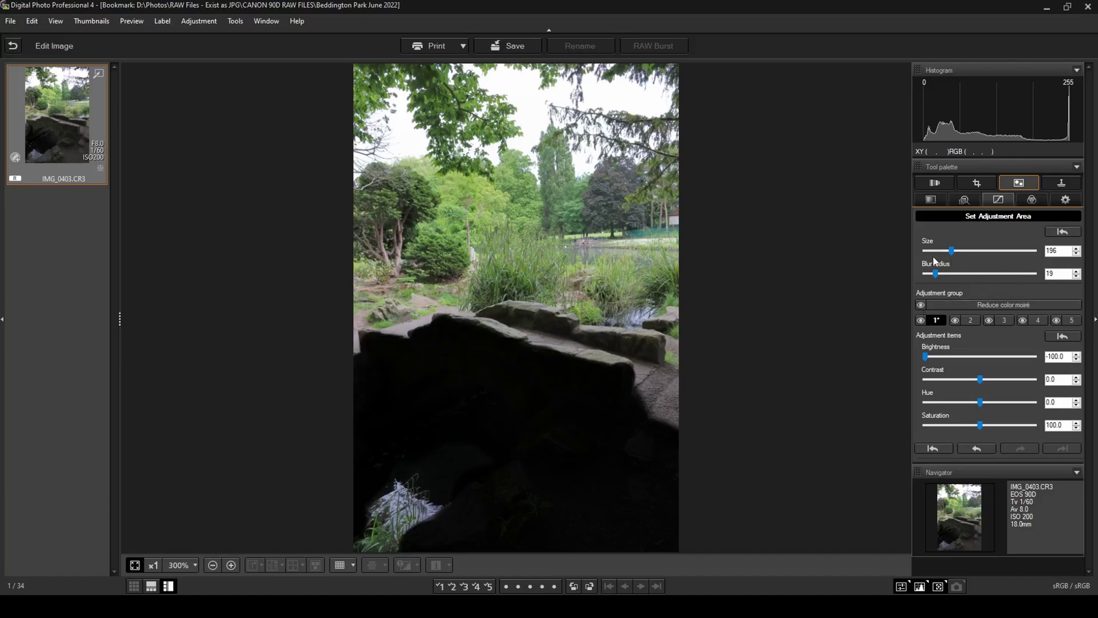
drag(951, 250, 929, 252)
drag(930, 251, 941, 252)
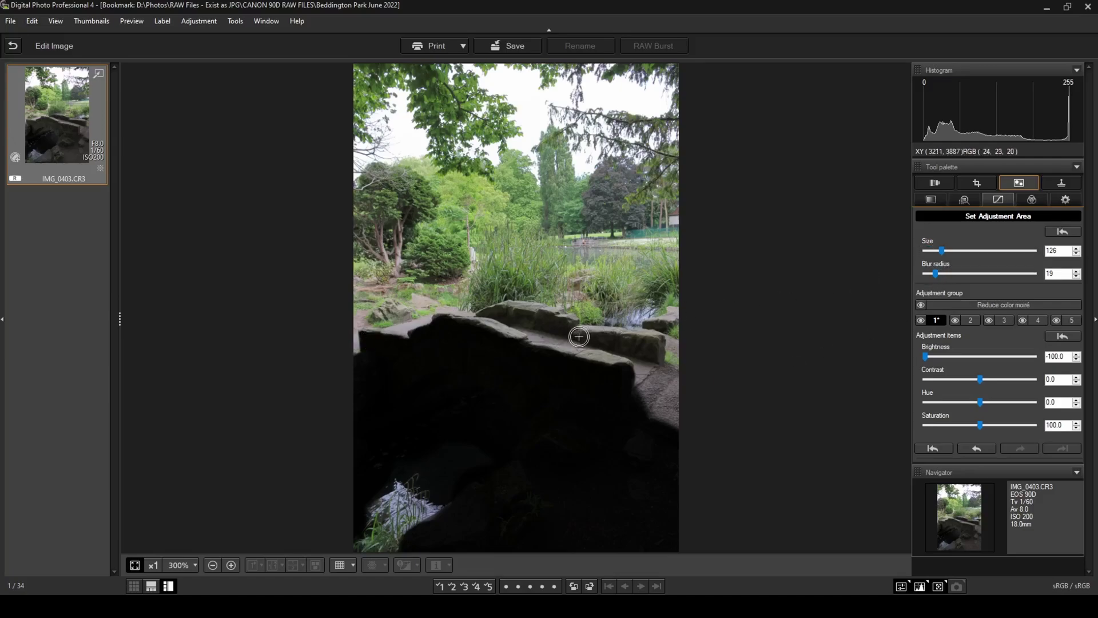
drag(650, 347, 639, 345)
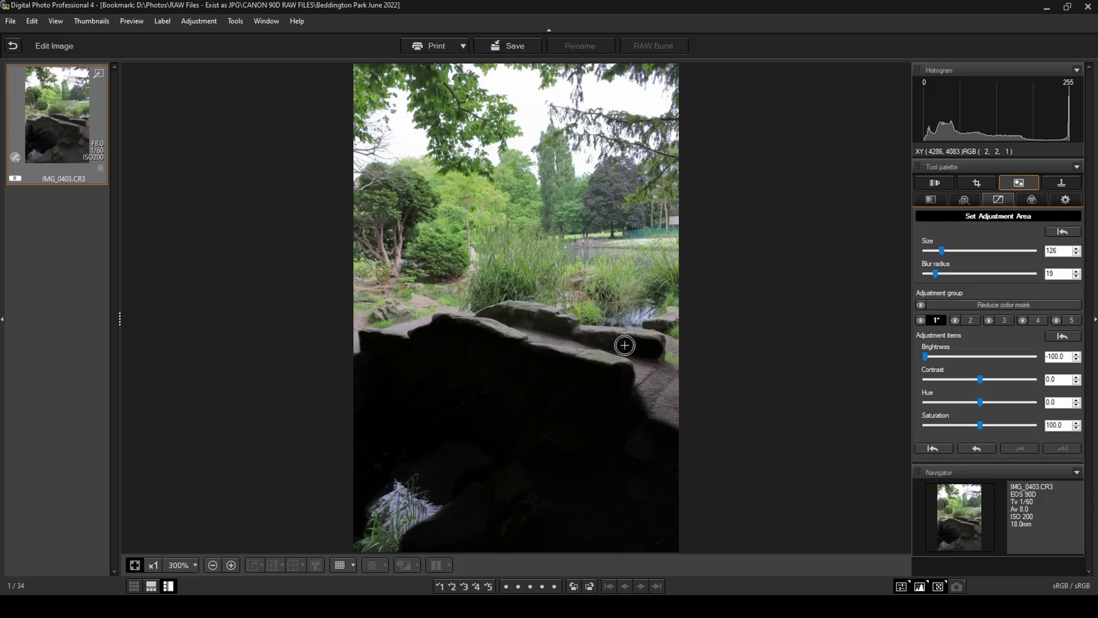
drag(942, 250, 933, 251)
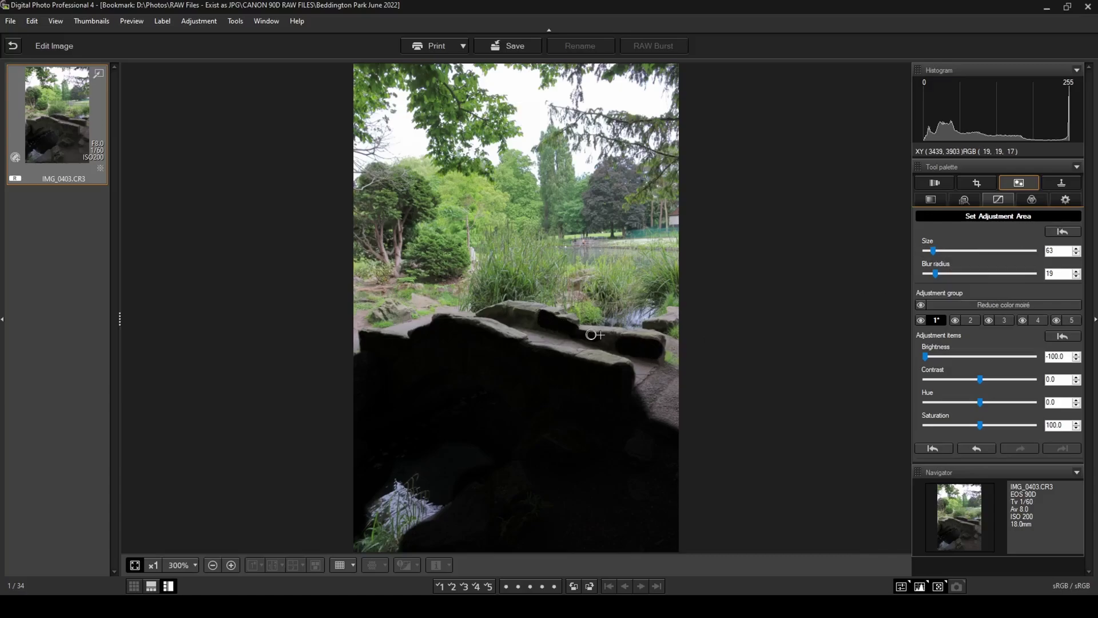
mouse_move(591, 335)
mouse_down()
mouse_move(488, 312)
mouse_move(533, 323)
mouse_up()
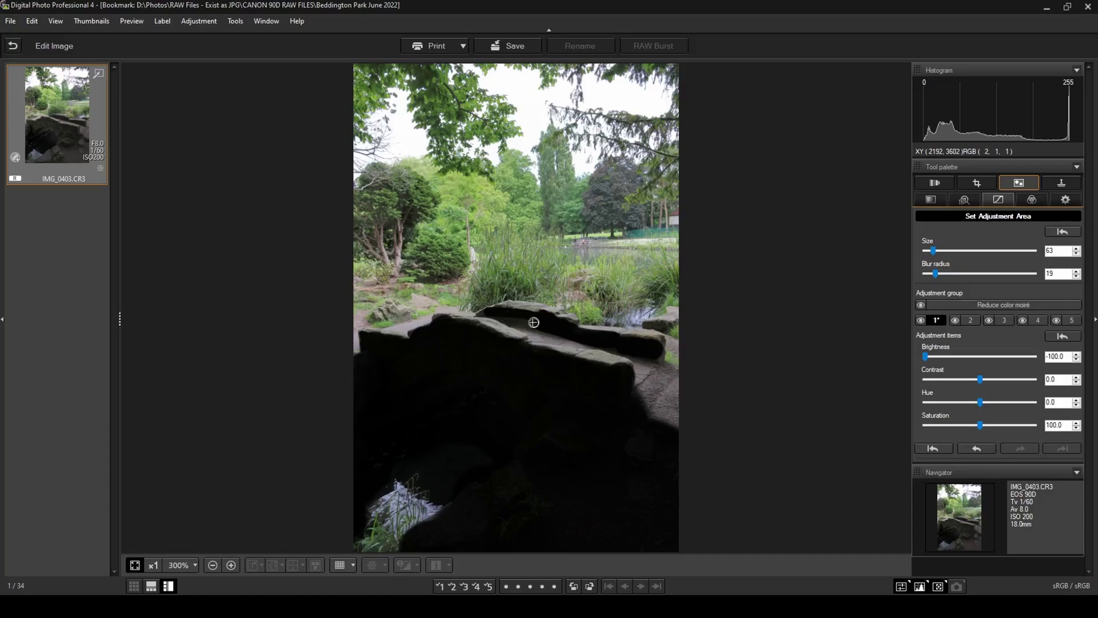
drag(933, 250, 927, 251)
Raise the painted area's brightness, trying 64 before settling on 35.0.
drag(926, 357, 981, 362)
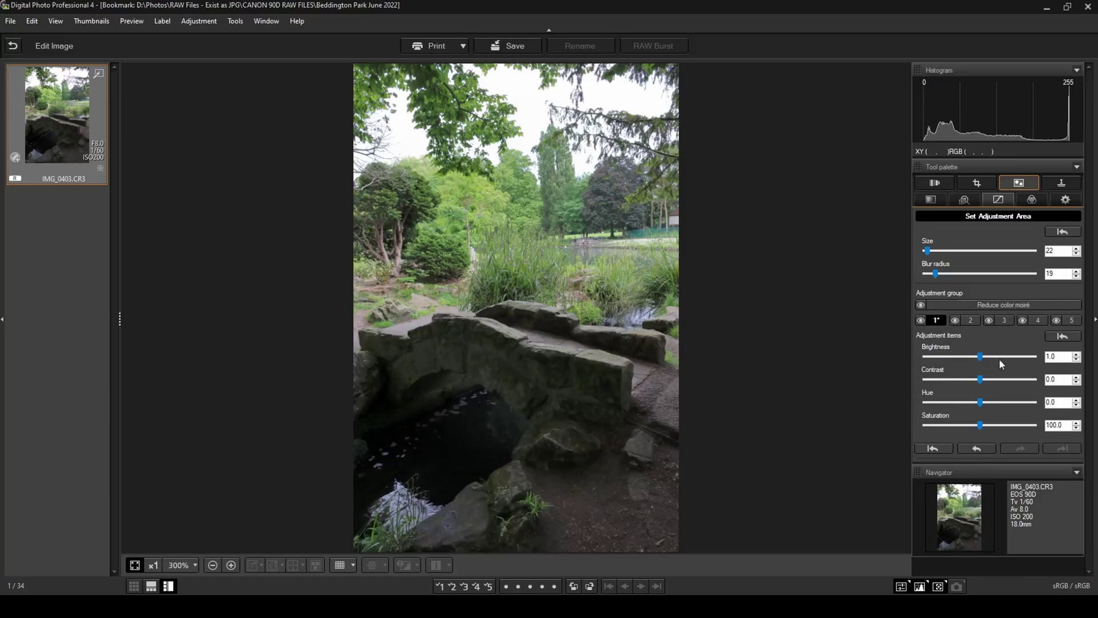
drag(981, 357, 994, 358)
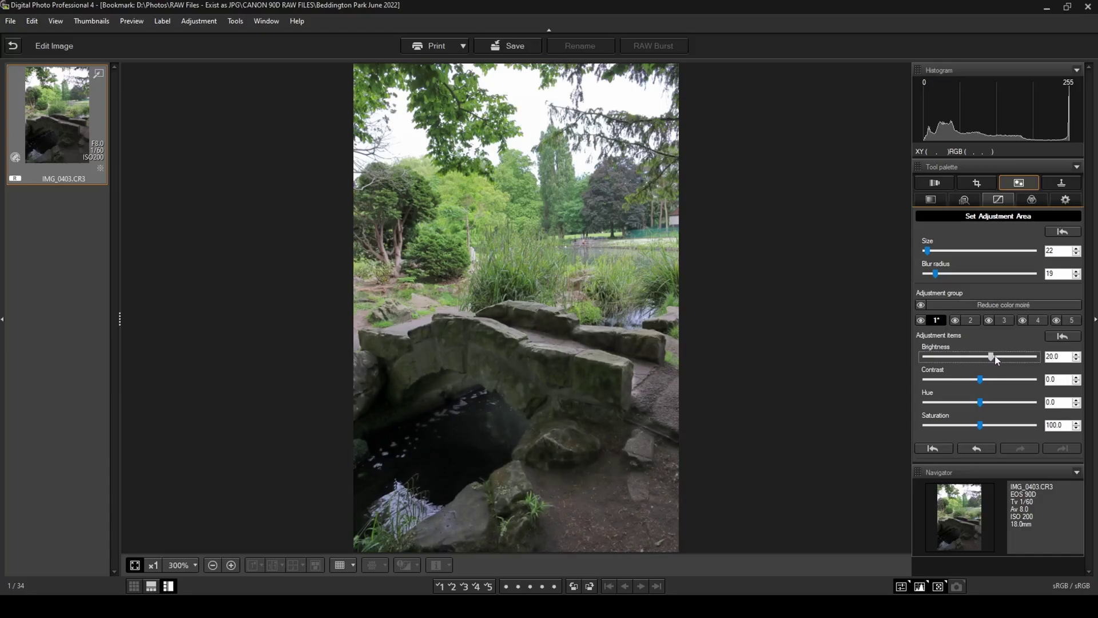
drag(1000, 359, 1019, 360)
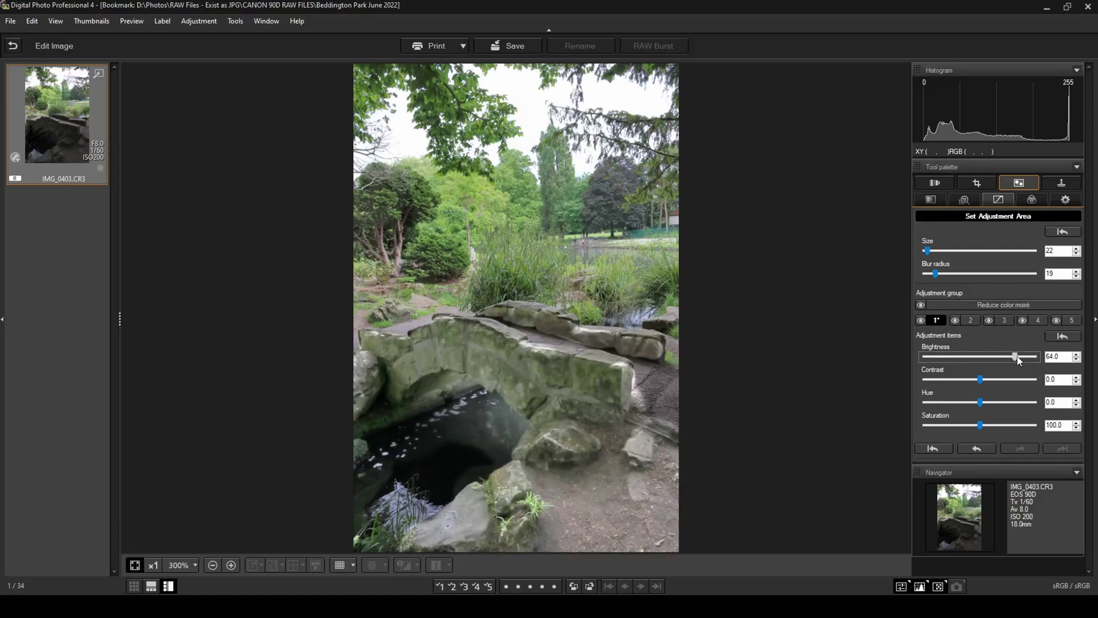
drag(1009, 360, 1003, 361)
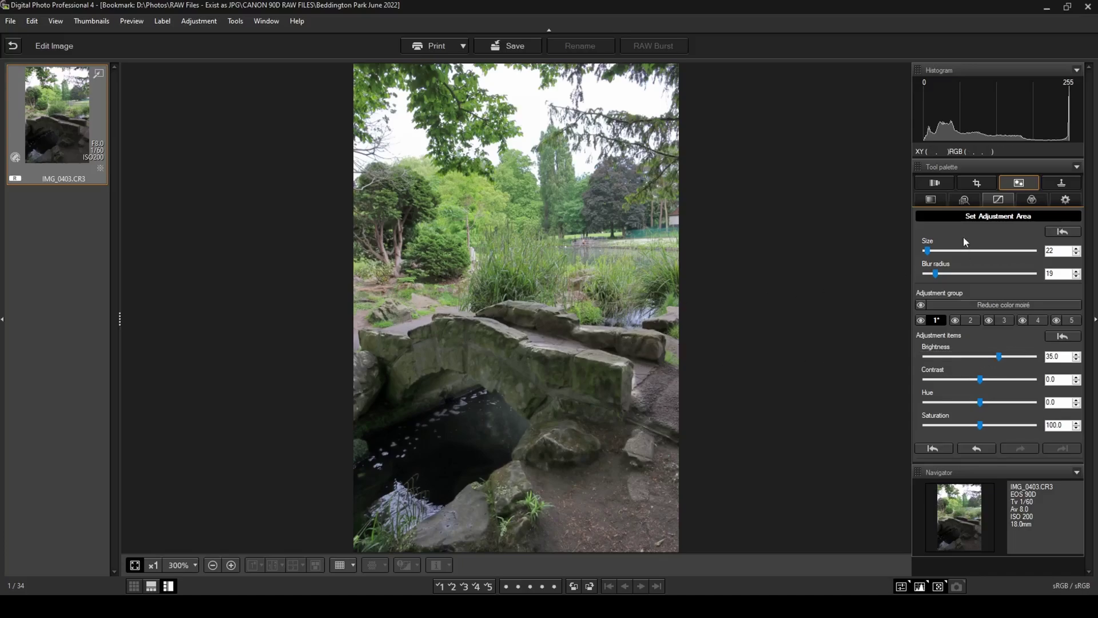
Set the painted area's brightness to 39 and its contrast to 55.0.
scroll(928, 251, up, 5)
click(1001, 360)
drag(982, 383, 1003, 385)
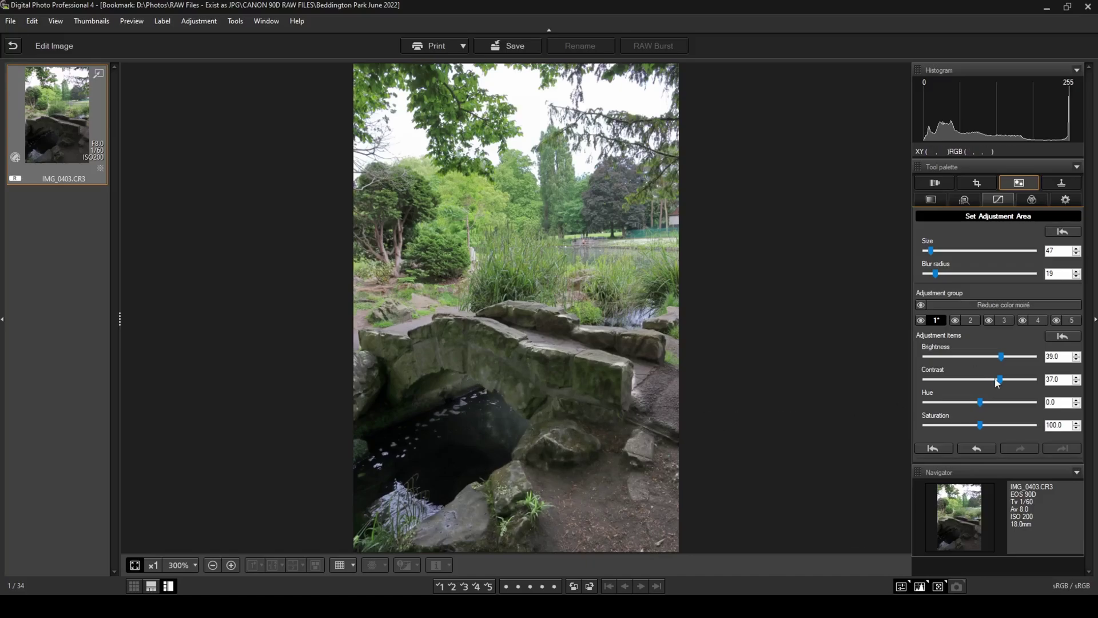
drag(1000, 379, 1010, 379)
In the basic image adjustments, raise Color saturation from 0.0 to 1.0.
click(931, 201)
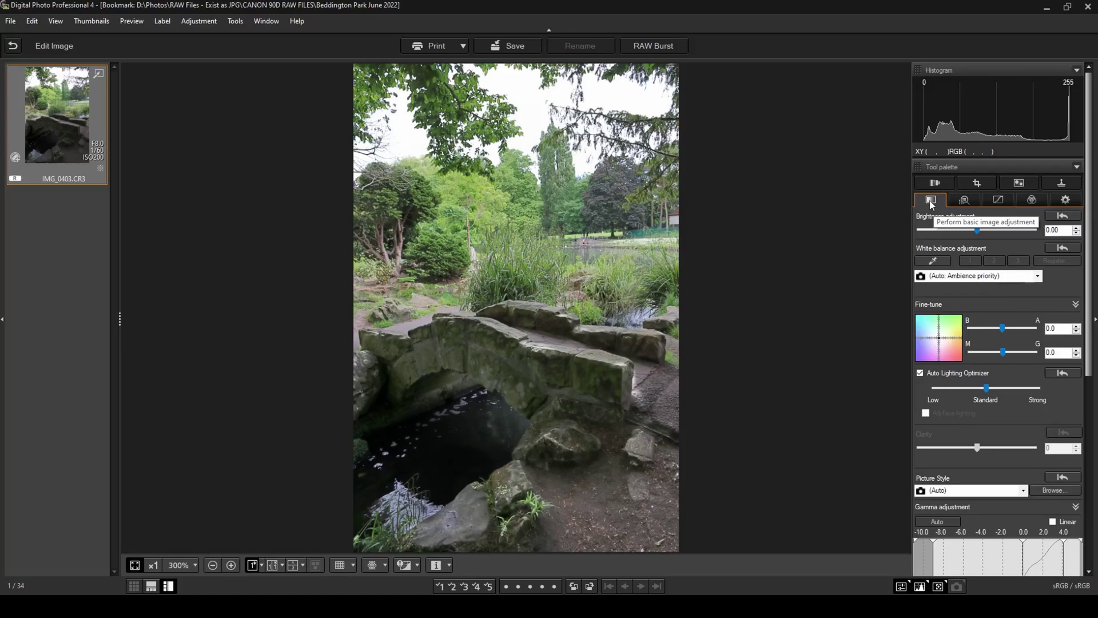
scroll(996, 377, down, 6)
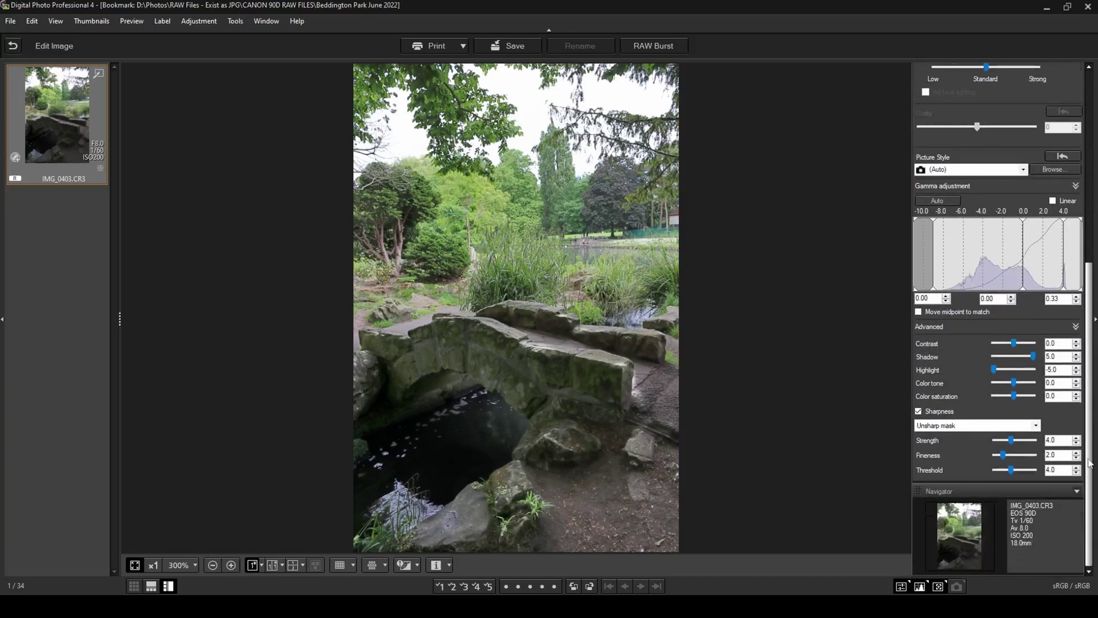
click(1019, 396)
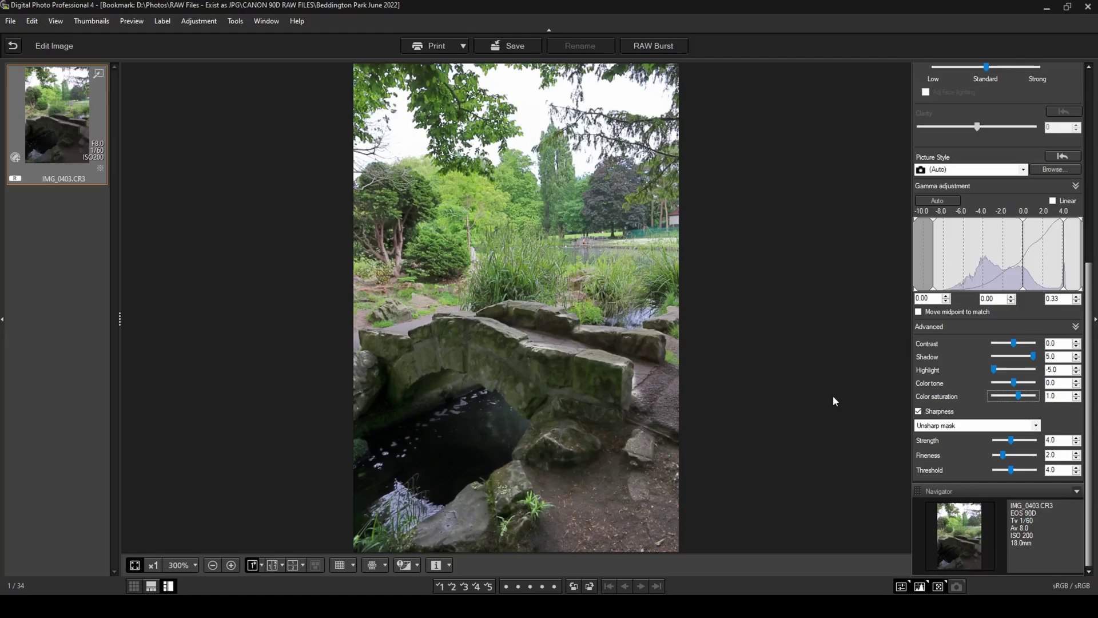
Display the original bridge photo beside the brightened edit for a before/after comparison.
click(272, 564)
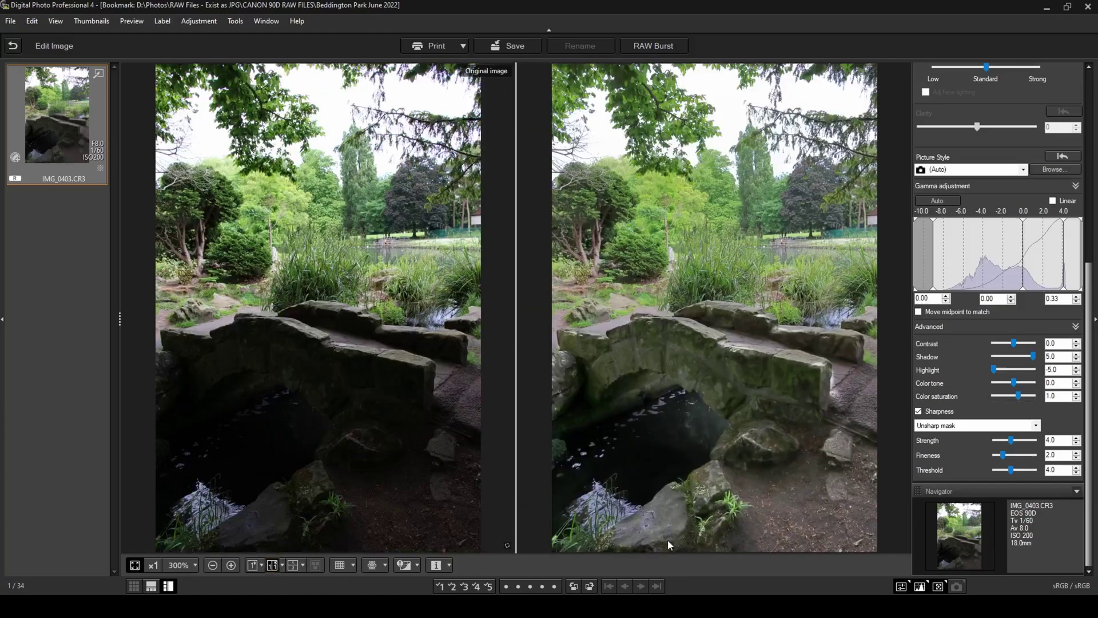
mouse_move(435, 606)
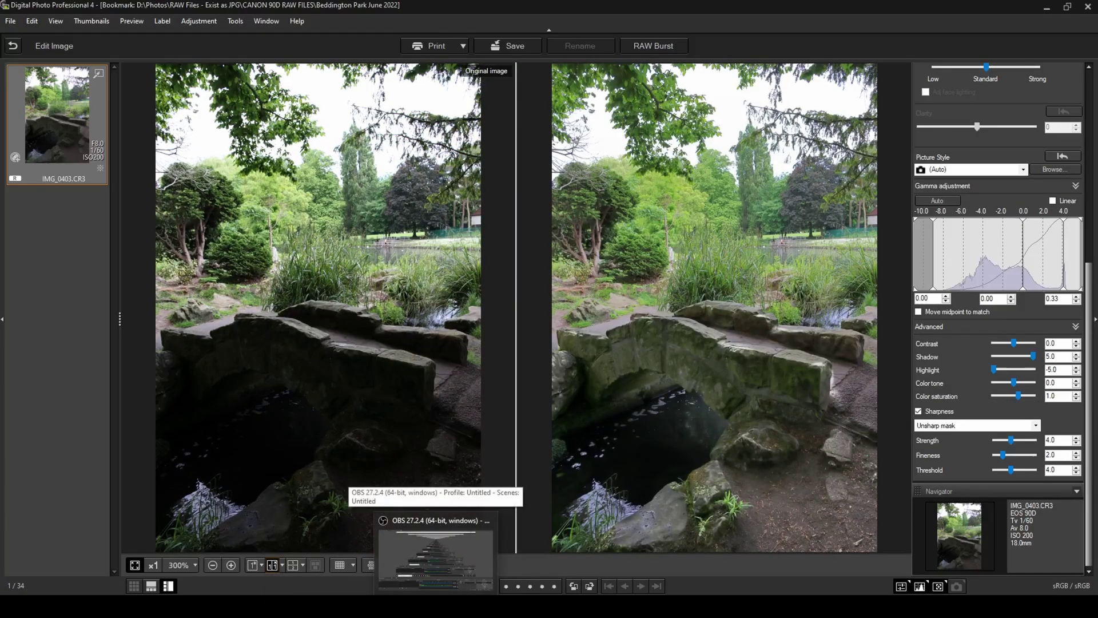